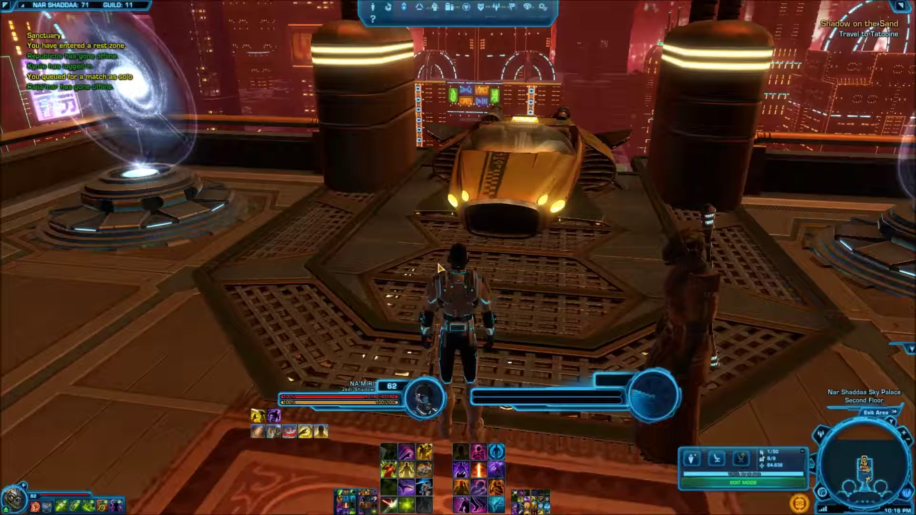
Open the Interface Editor and select the Operation Frames component
{"action": "left_click_drag", "start_coordinate": [529, 279], "coordinate": [551, 265]}
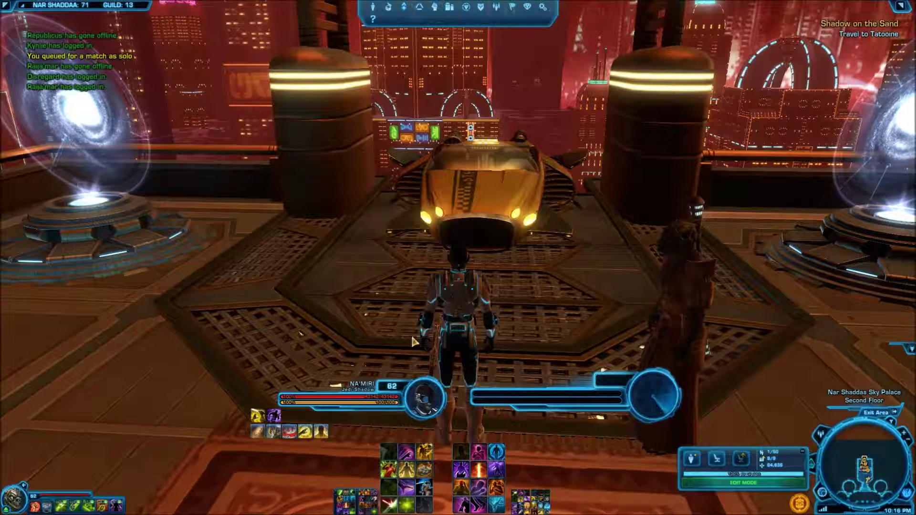
{"action": "key", "text": "Escape"}
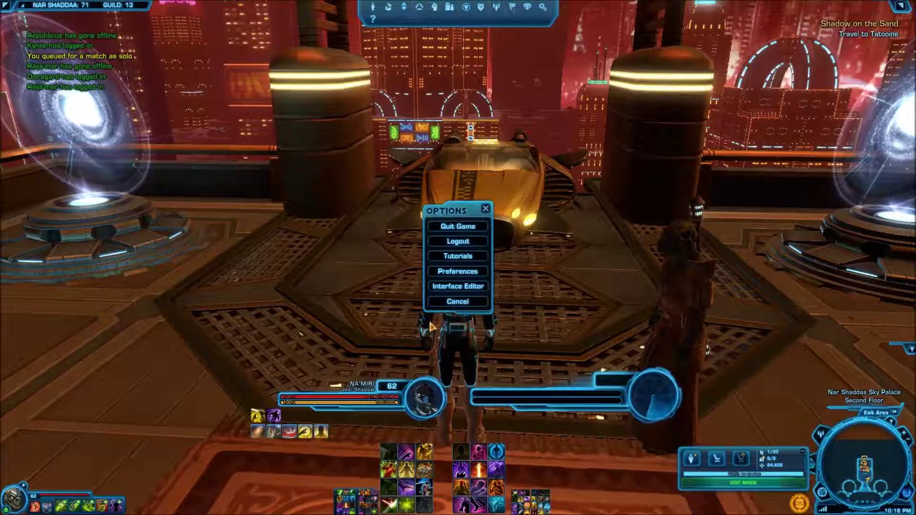
{"action": "key", "text": "Escape"}
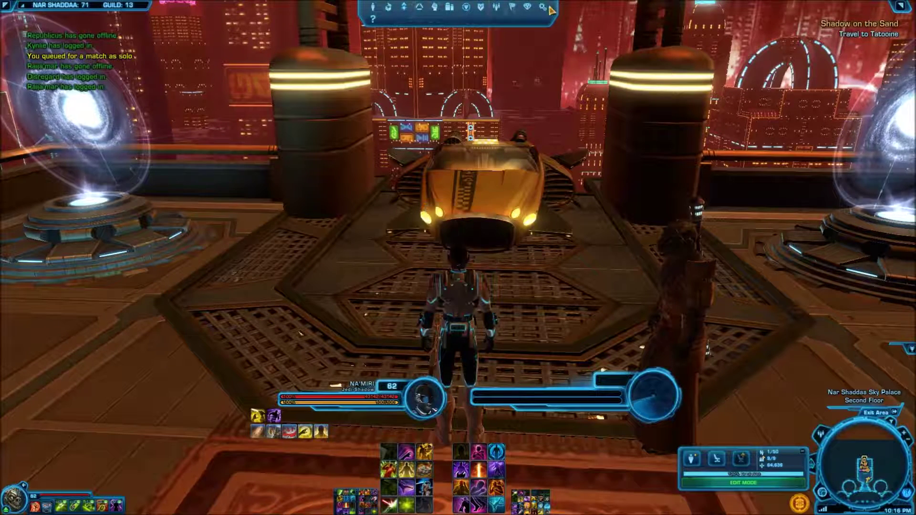
{"action": "left_click", "coordinate": [543, 9]}
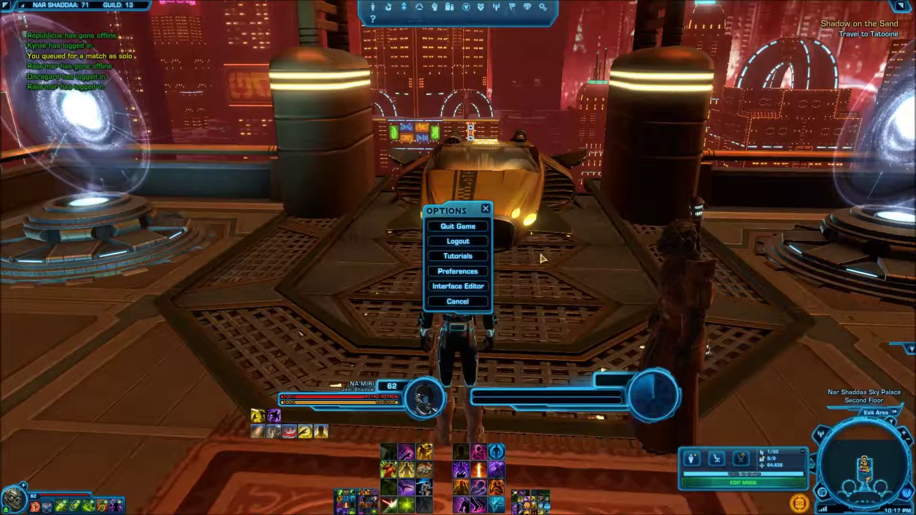
{"action": "left_click", "coordinate": [483, 287]}
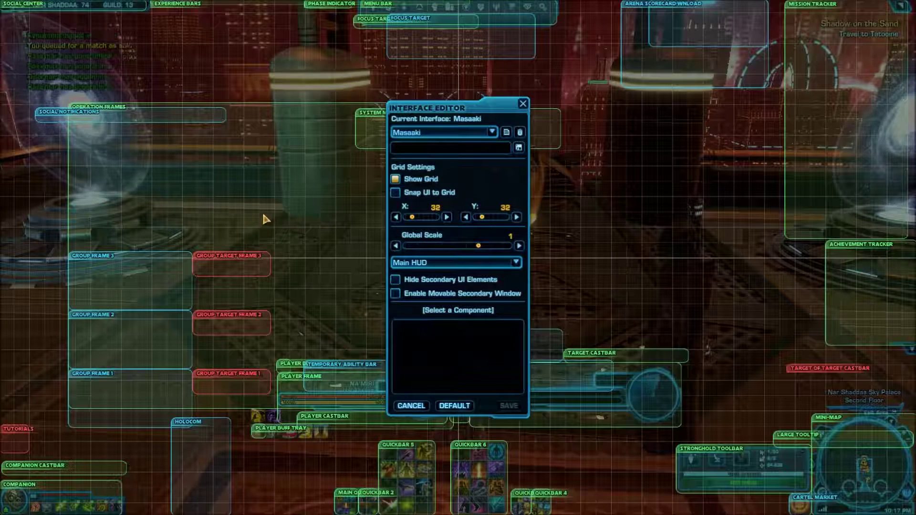
{"action": "left_click", "coordinate": [87, 204]}
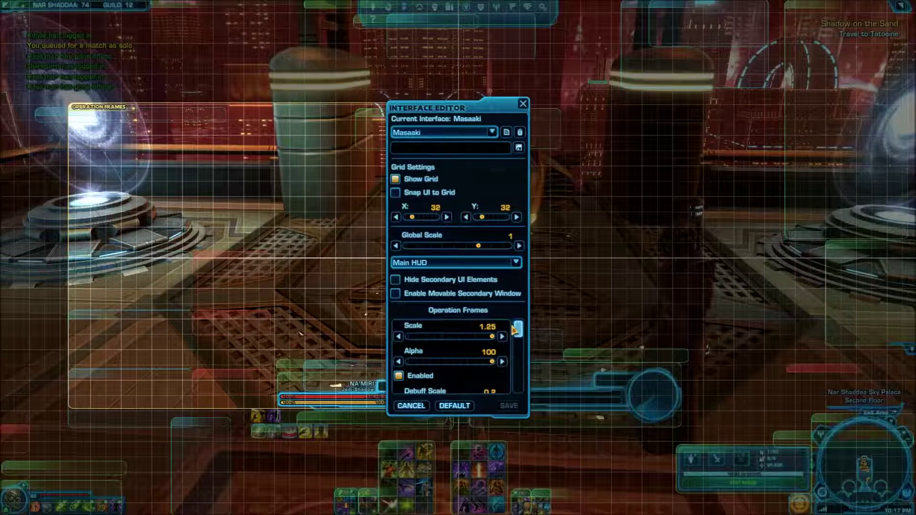
Review the Operation Frames settings, from scale through groups per row, groups visible, health size and the removable debuffs option
{"action": "scroll", "coordinate": [519, 333], "scroll_direction": "down", "scroll_amount": 3}
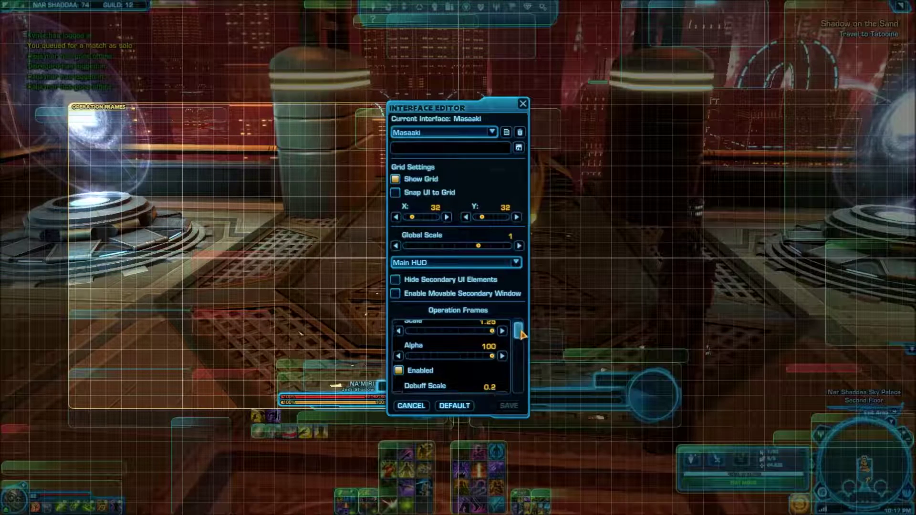
{"action": "left_click", "coordinate": [399, 365]}
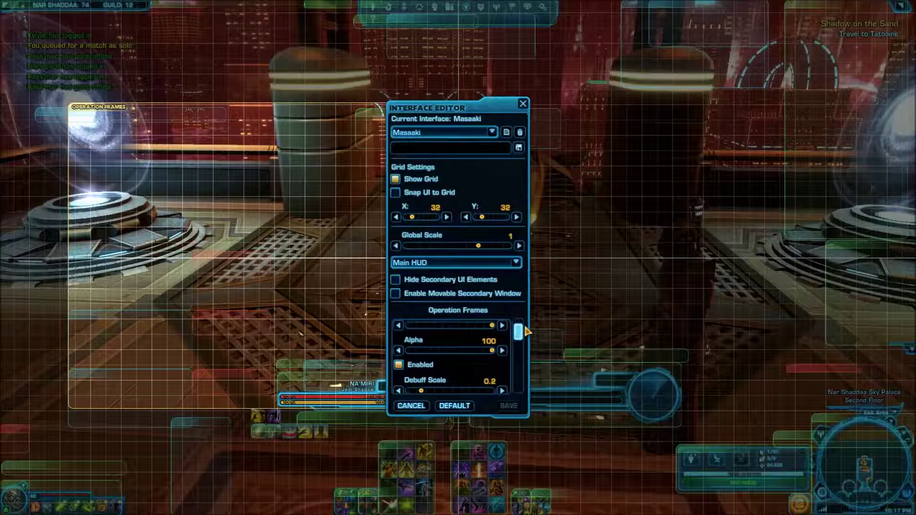
{"action": "left_click_drag", "start_coordinate": [520, 332], "coordinate": [534, 369]}
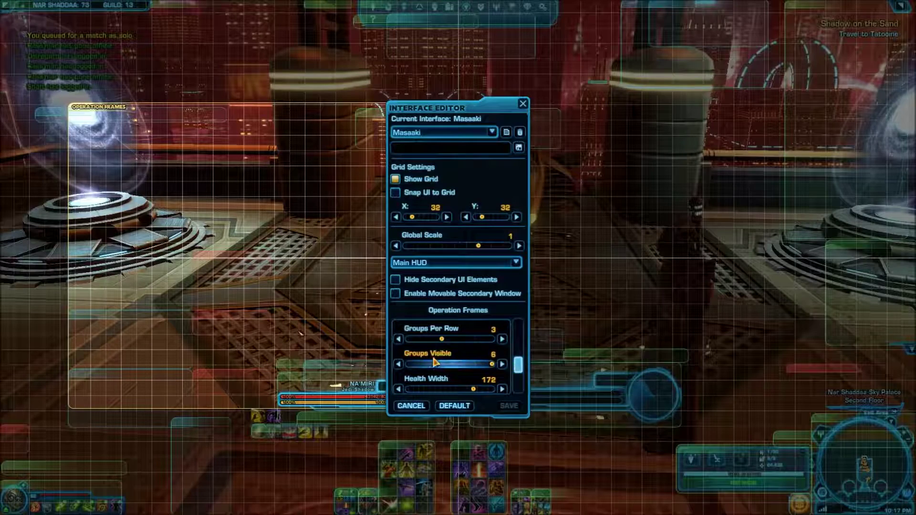
{"action": "scroll", "coordinate": [524, 374], "scroll_direction": "down", "scroll_amount": 1}
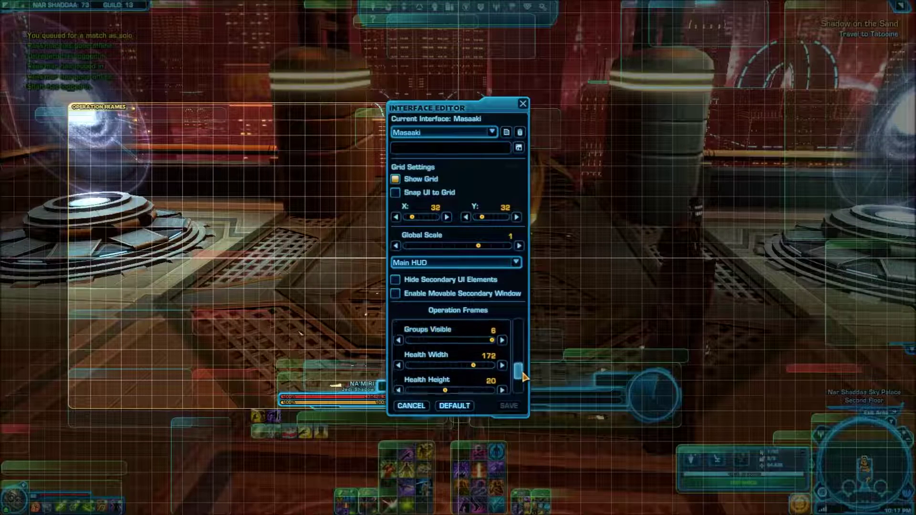
{"action": "scroll", "coordinate": [524, 376], "scroll_direction": "down", "scroll_amount": 2}
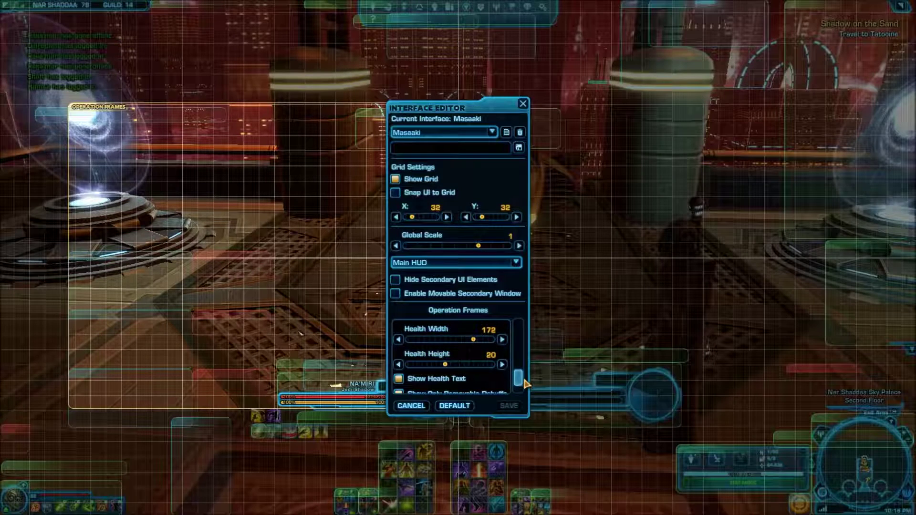
{"action": "left_click_drag", "start_coordinate": [525, 380], "coordinate": [525, 385]}
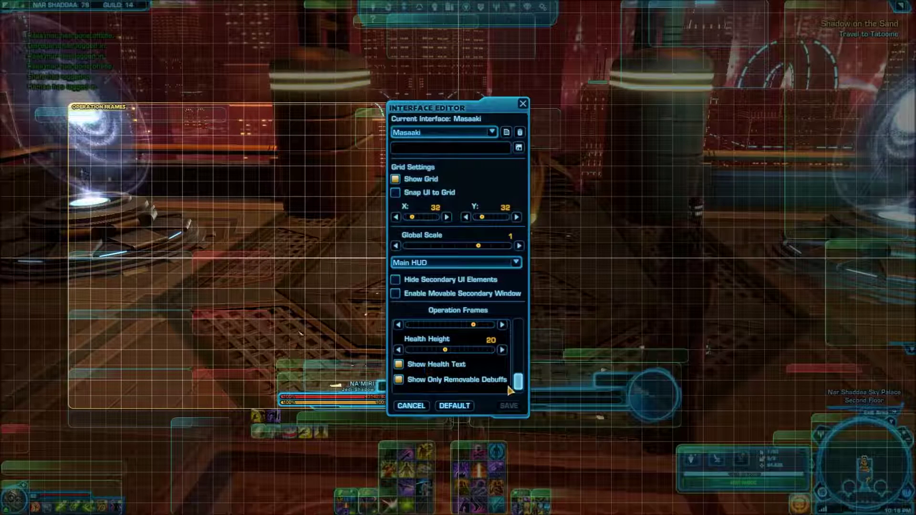
{"action": "left_click_drag", "start_coordinate": [520, 391], "coordinate": [521, 389]}
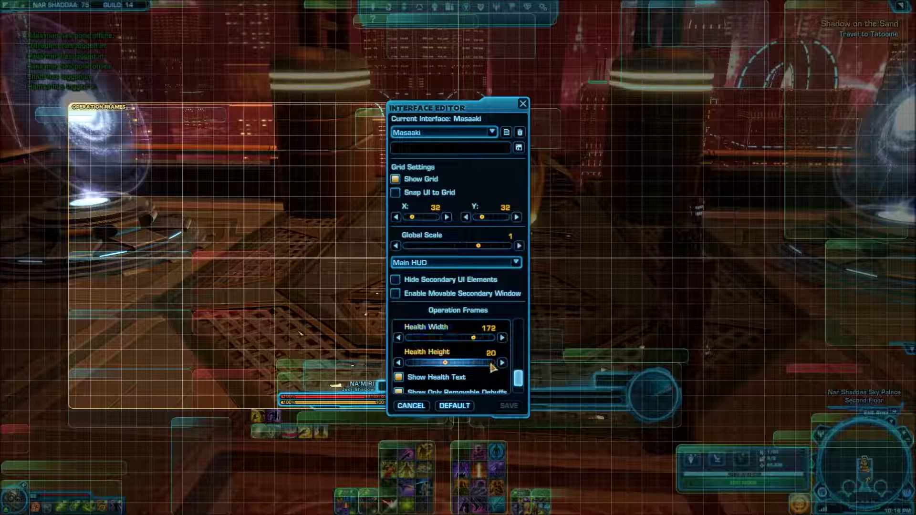
Set the Health Width of the Operation Frames to 180
{"action": "left_click", "coordinate": [504, 341]}
{"action": "left_click", "coordinate": [504, 341]}
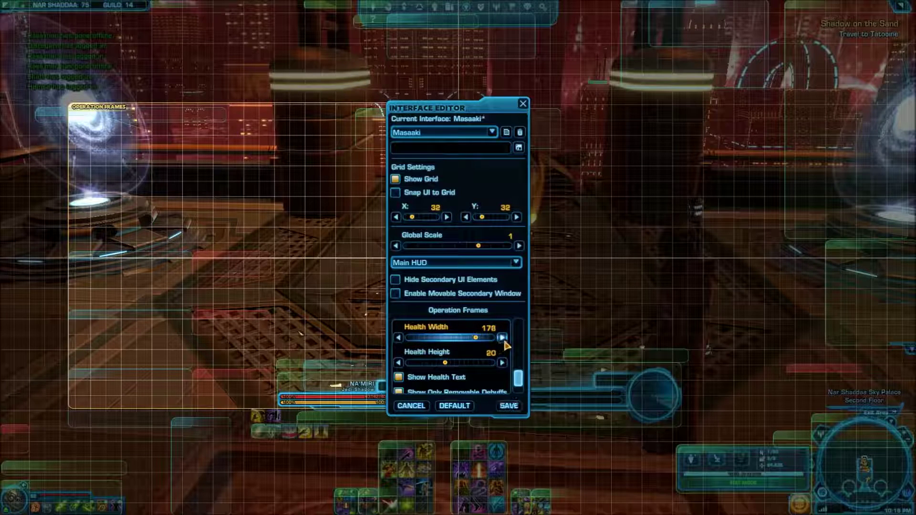
{"action": "left_click", "coordinate": [504, 341]}
{"action": "left_click", "coordinate": [504, 341]}
Set the Health Height of the Operation Frames to 30, save the interface layout and close the editor
{"action": "left_click", "coordinate": [502, 363]}
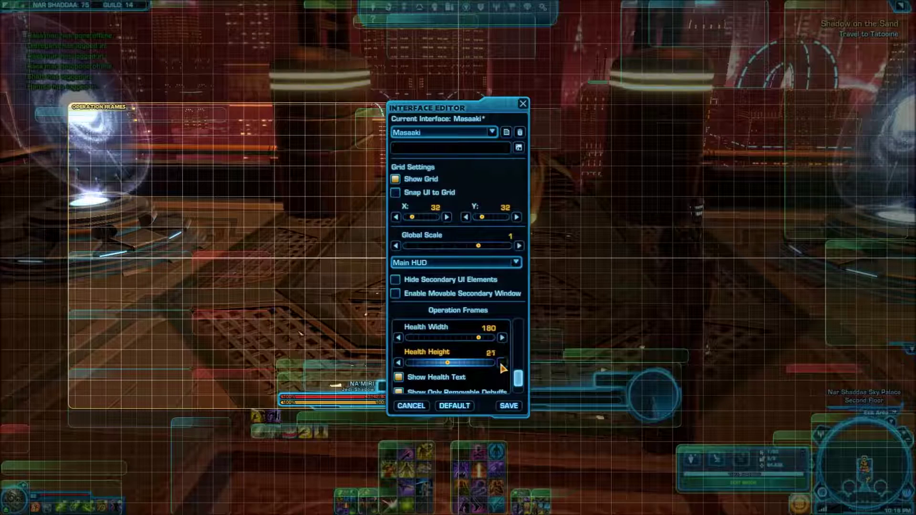
{"action": "left_click", "coordinate": [502, 362]}
{"action": "left_click", "coordinate": [502, 363]}
{"action": "left_click", "coordinate": [502, 363]}
{"action": "left_click", "coordinate": [502, 363]}
{"action": "left_click", "coordinate": [502, 363]}
{"action": "left_click", "coordinate": [502, 363]}
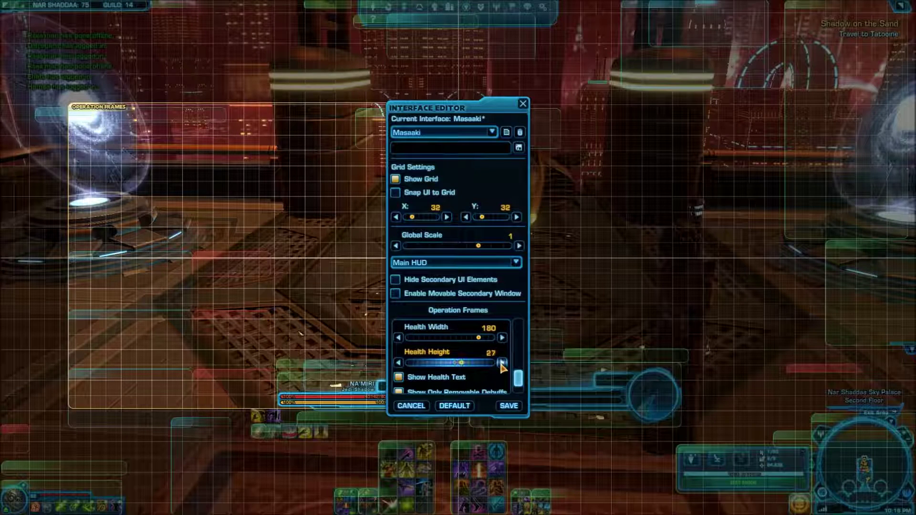
{"action": "left_click", "coordinate": [502, 363]}
{"action": "left_click", "coordinate": [503, 362]}
{"action": "left_click", "coordinate": [502, 363]}
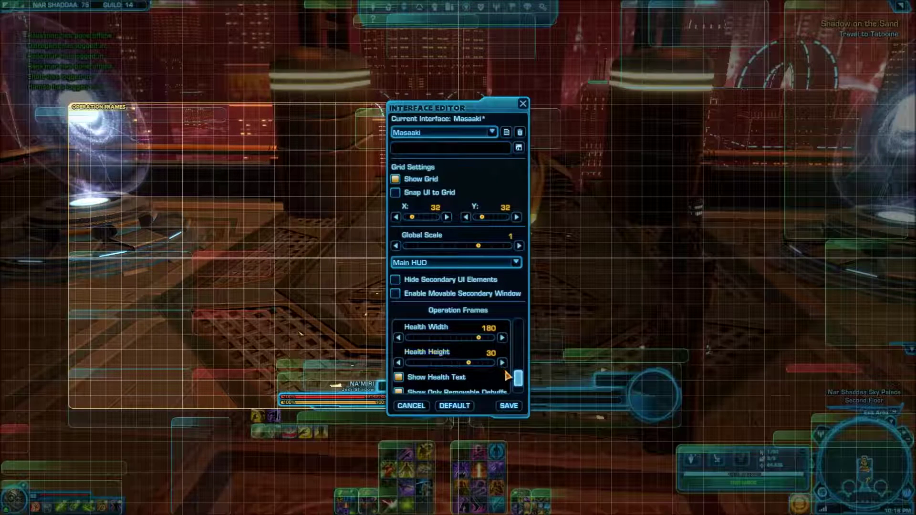
{"action": "left_click", "coordinate": [513, 405]}
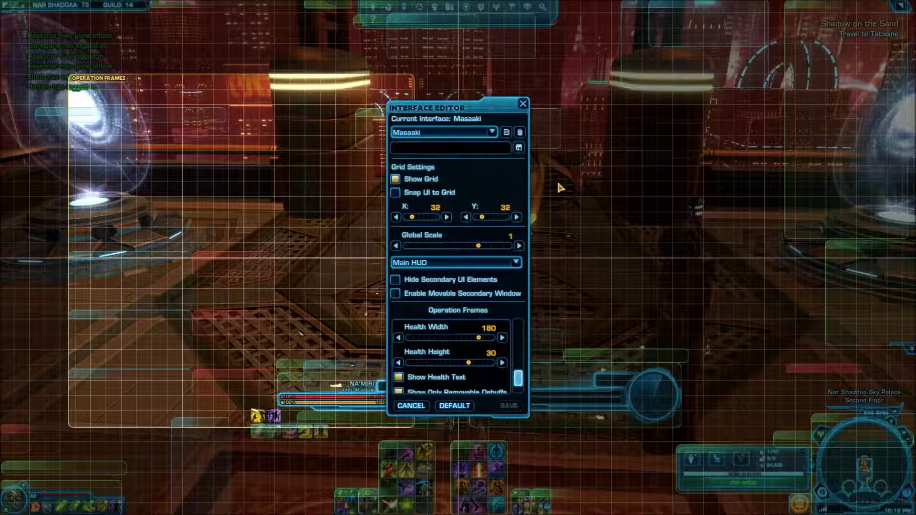
{"action": "left_click", "coordinate": [524, 104]}
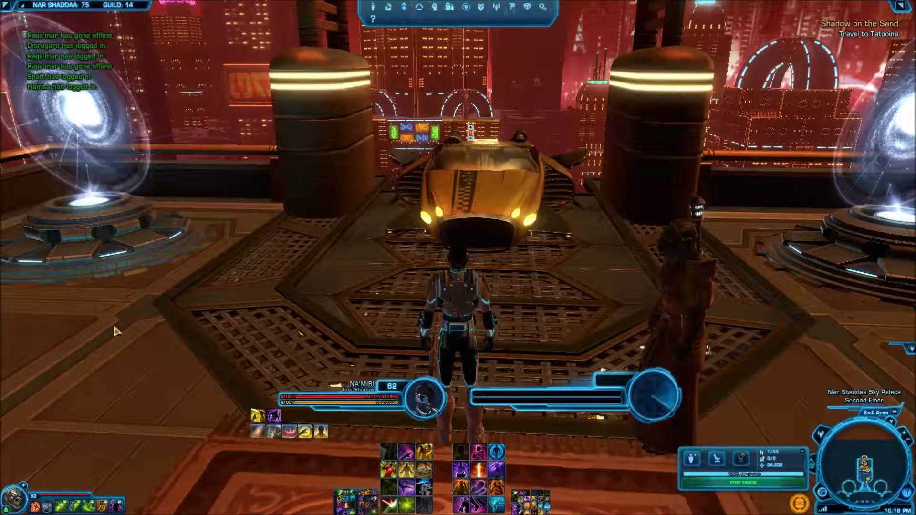
Enter the PvP match once the queue invitation appears
{"action": "key", "text": "1"}
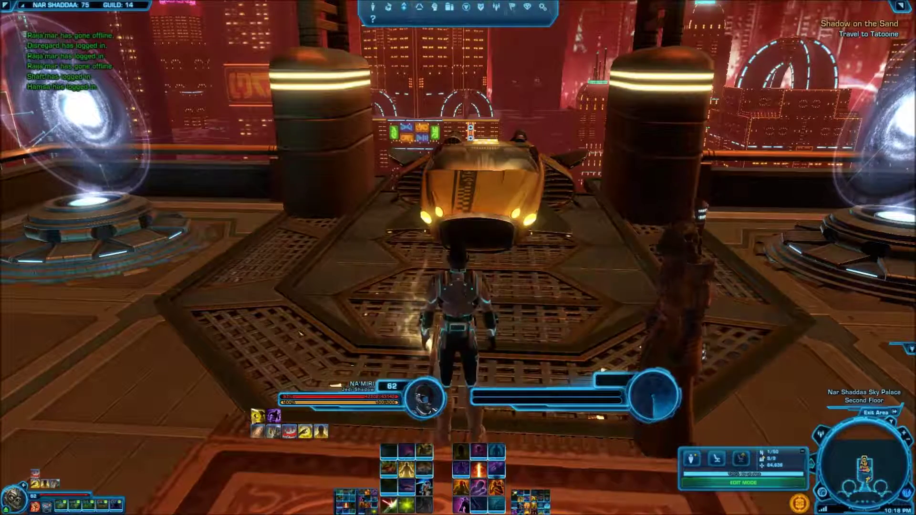
{"action": "mouse_move", "coordinate": [258, 418]}
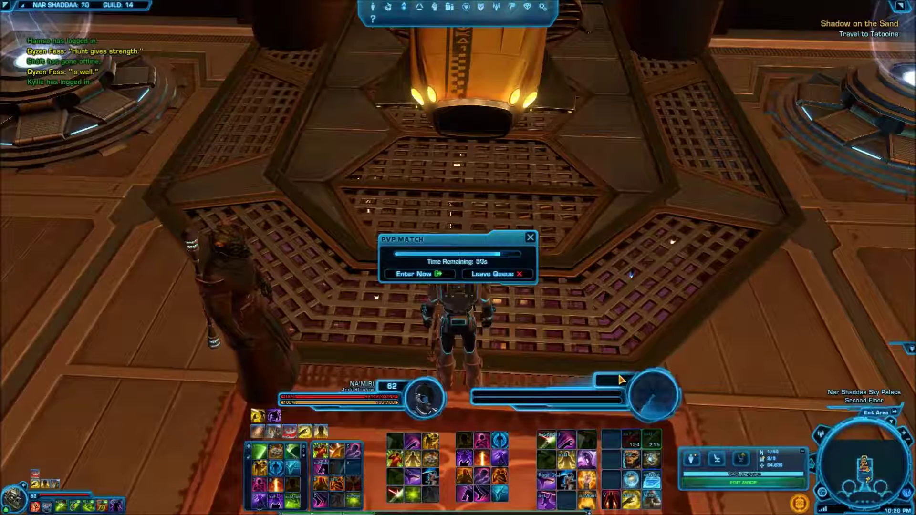
{"action": "left_click", "coordinate": [414, 274]}
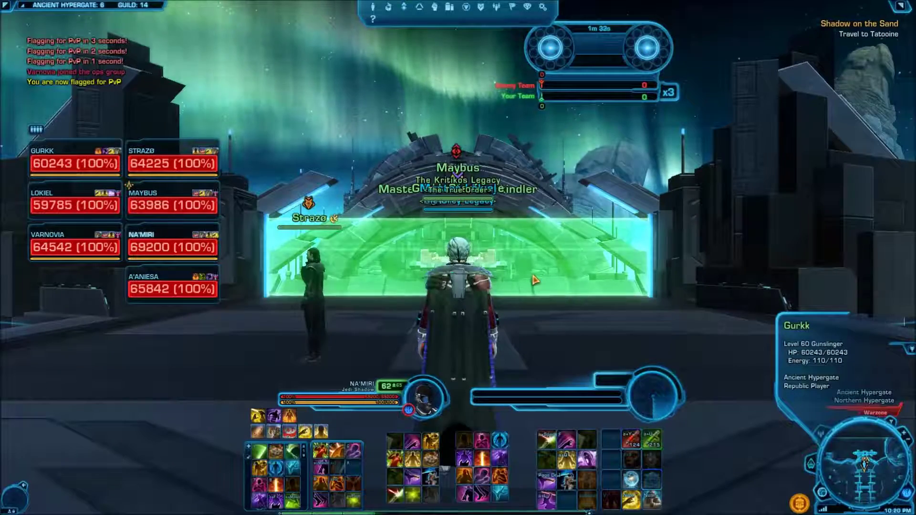
Open the Interface Editor inside the warzone and select the Operation Frames around the team's health bars
{"action": "key", "text": "w"}
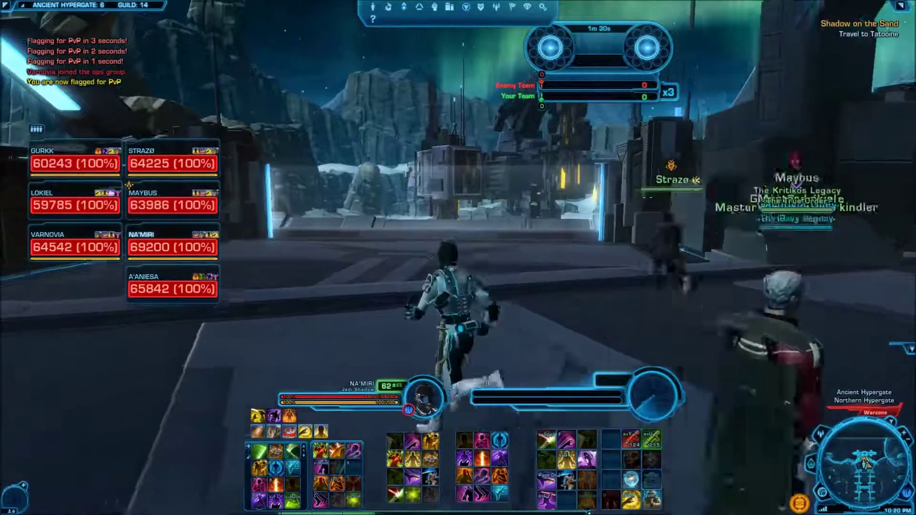
{"action": "key", "text": "Escape"}
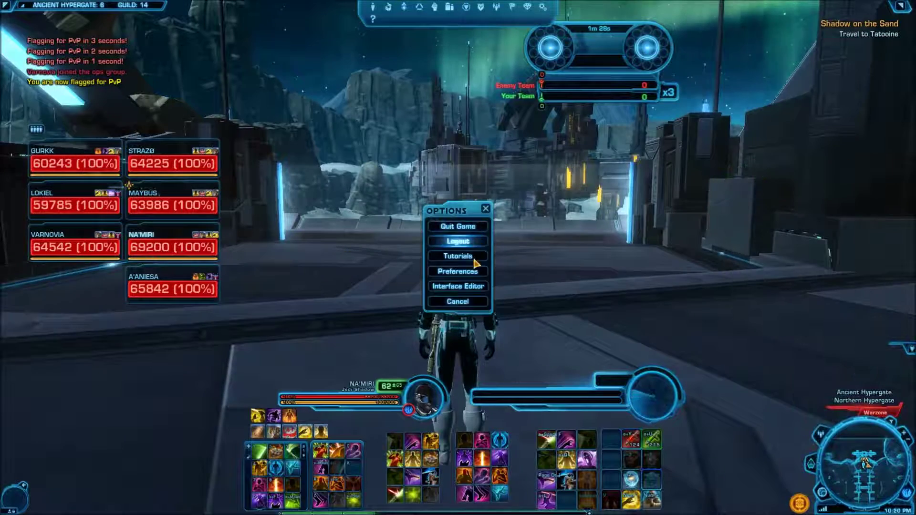
{"action": "left_click", "coordinate": [469, 287]}
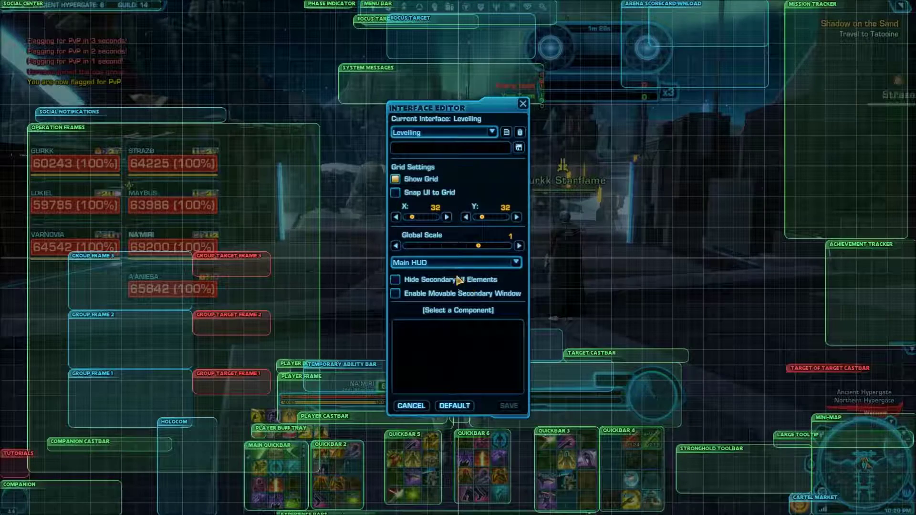
{"action": "left_click", "coordinate": [259, 168]}
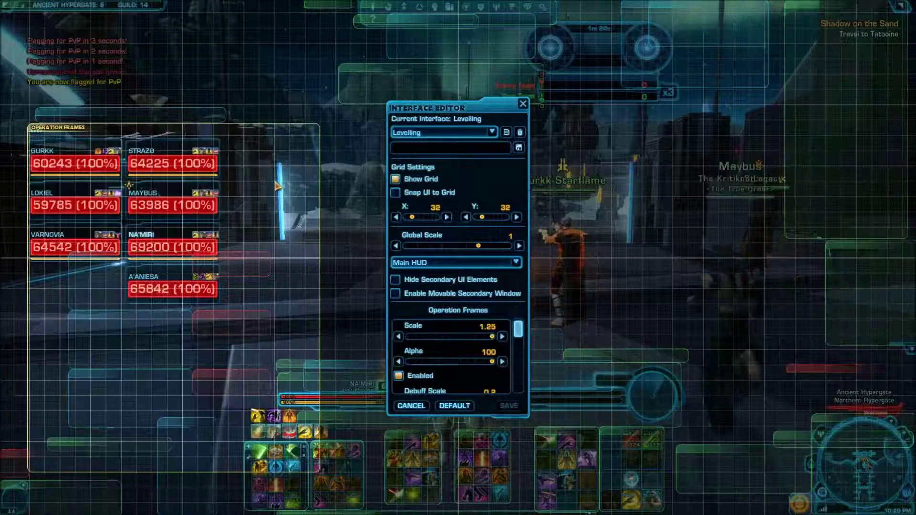
Try Groups Per Row values of 4 and 2 for the Operation Frames and return the setting to 3
{"action": "mouse_move", "coordinate": [518, 330]}
{"action": "left_mouse_down"}
{"action": "mouse_move", "coordinate": [523, 368]}
{"action": "mouse_move", "coordinate": [529, 329]}
{"action": "mouse_move", "coordinate": [525, 369]}
{"action": "left_mouse_up"}
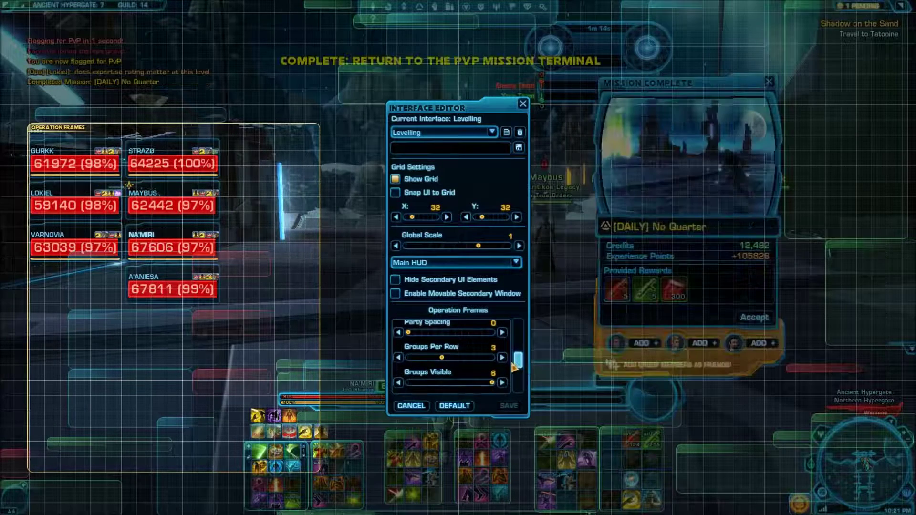
{"action": "left_click", "coordinate": [503, 358]}
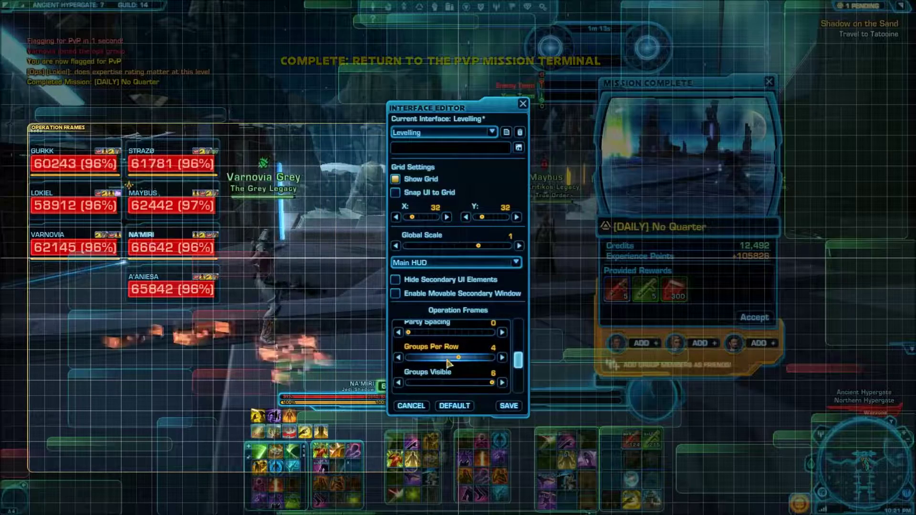
{"action": "left_click", "coordinate": [400, 357]}
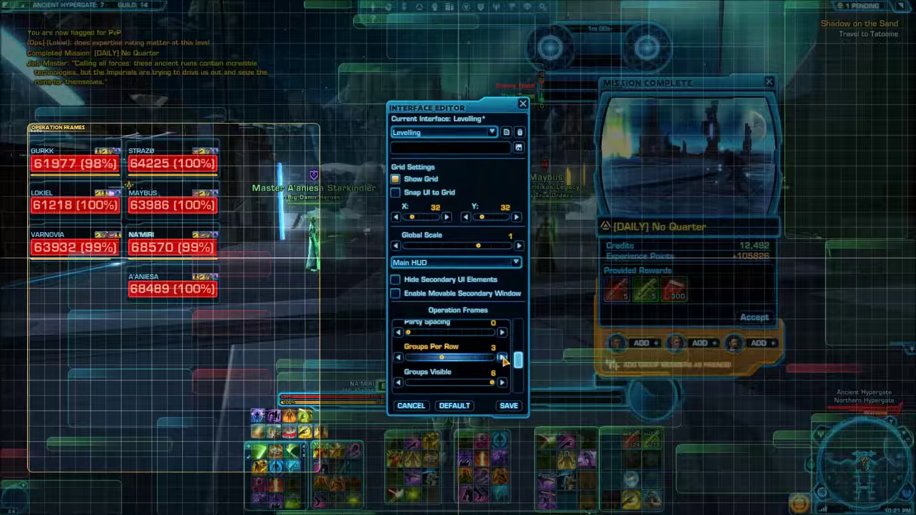
{"action": "left_click", "coordinate": [502, 357]}
{"action": "left_click", "coordinate": [398, 357]}
{"action": "left_click", "coordinate": [398, 358]}
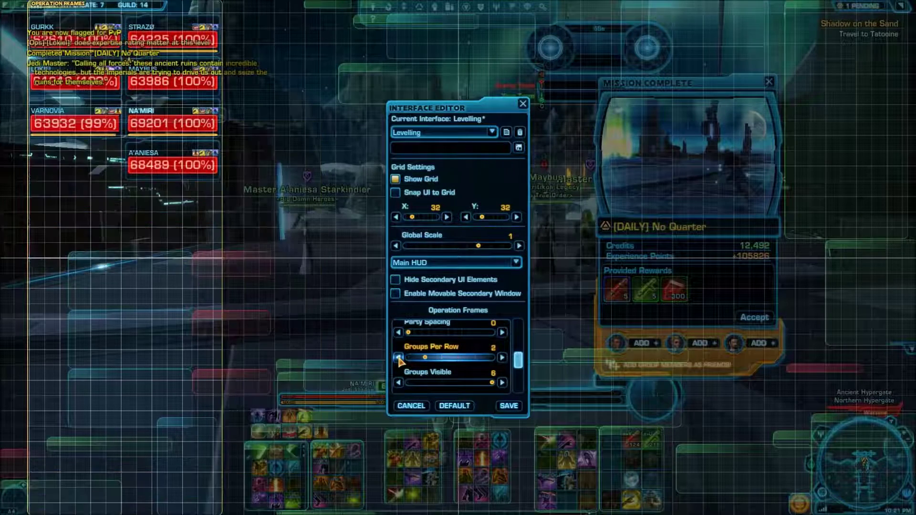
{"action": "left_click", "coordinate": [502, 358]}
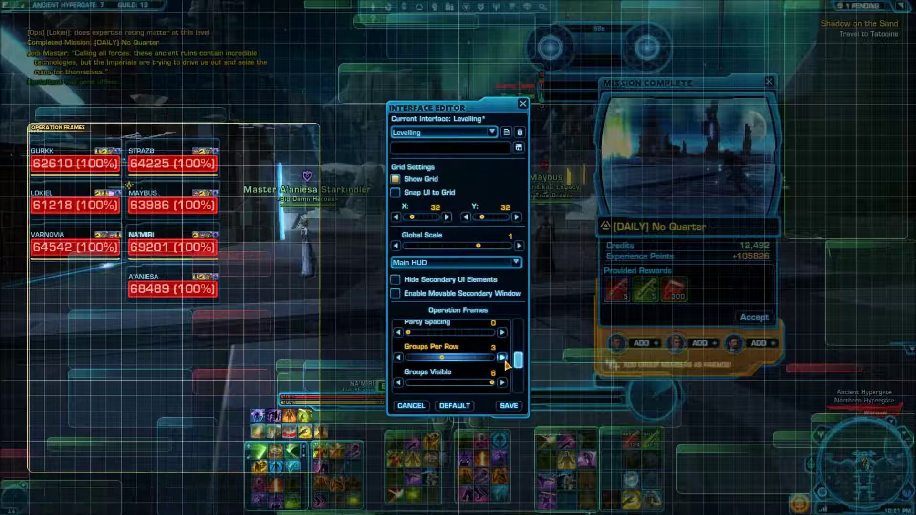
Set the Health Width of the Operation Frames in the Levelling layout to 174
{"action": "scroll", "coordinate": [518, 366], "scroll_direction": "down", "scroll_amount": 3}
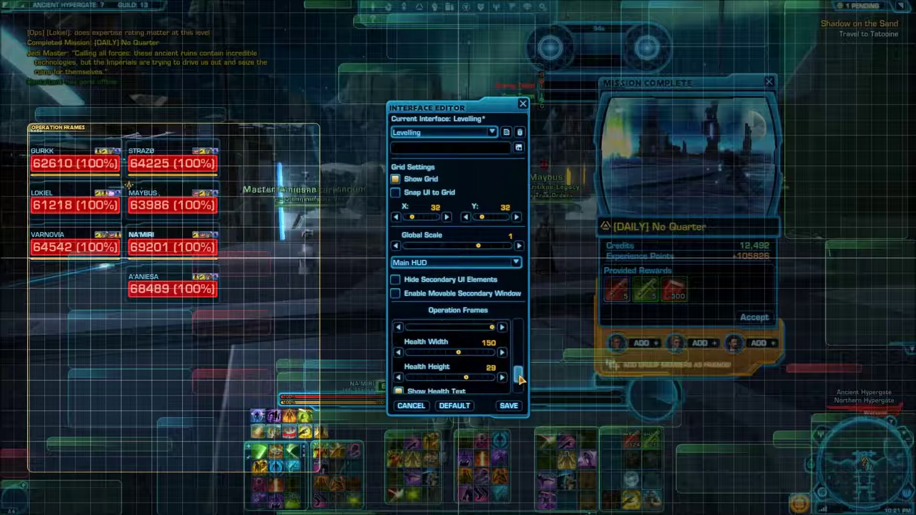
{"action": "left_click", "coordinate": [502, 351]}
{"action": "left_click", "coordinate": [502, 351]}
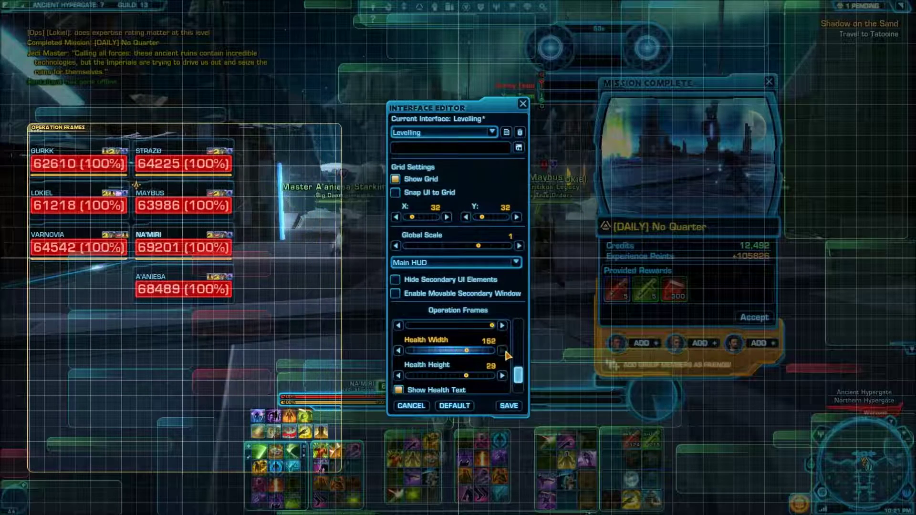
{"action": "left_click", "coordinate": [502, 351]}
{"action": "left_click", "coordinate": [502, 351]}
{"action": "left_click", "coordinate": [503, 351]}
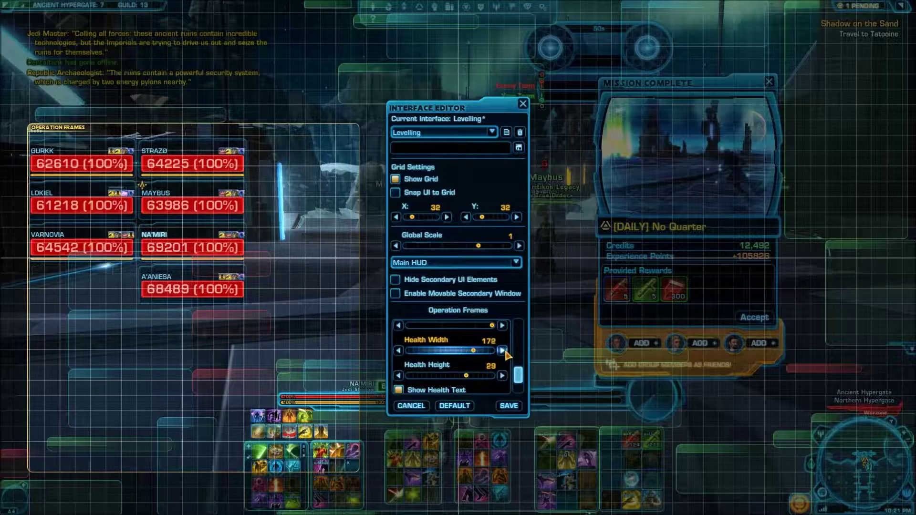
{"action": "left_click", "coordinate": [502, 350]}
Set the Health Height of the Operation Frames to 38
{"action": "left_click", "coordinate": [502, 375]}
{"action": "left_click", "coordinate": [502, 375]}
{"action": "left_click", "coordinate": [502, 375]}
{"action": "left_click", "coordinate": [502, 375]}
{"action": "left_click", "coordinate": [502, 375]}
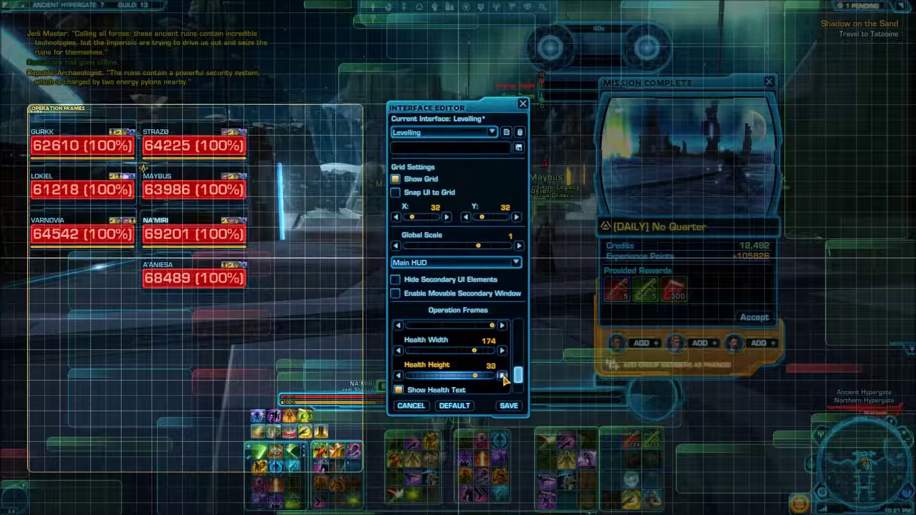
{"action": "left_click", "coordinate": [502, 376]}
{"action": "left_click", "coordinate": [502, 376]}
{"action": "left_click", "coordinate": [502, 376]}
{"action": "left_click", "coordinate": [502, 376]}
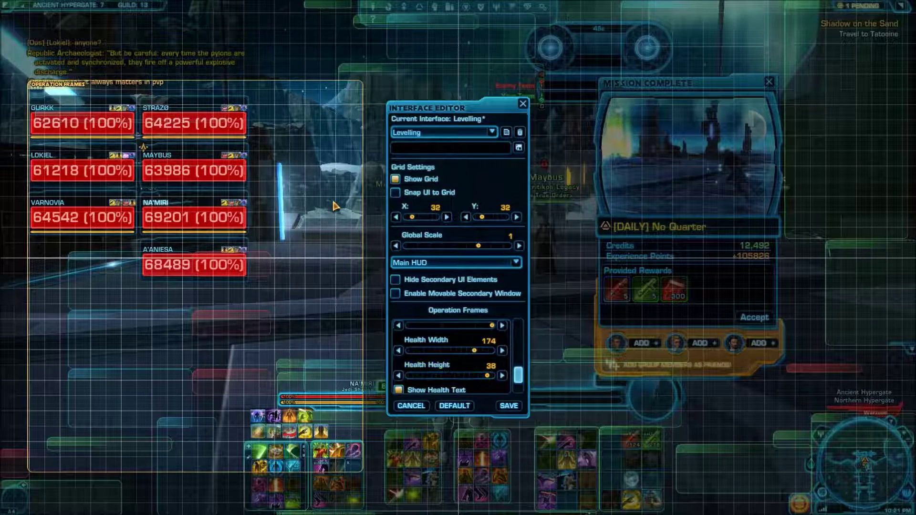
Move the Operation Frames against the left edge of the game screen, save the Levelling layout and close the Interface Editor
{"action": "left_click_drag", "start_coordinate": [334, 205], "coordinate": [312, 205]}
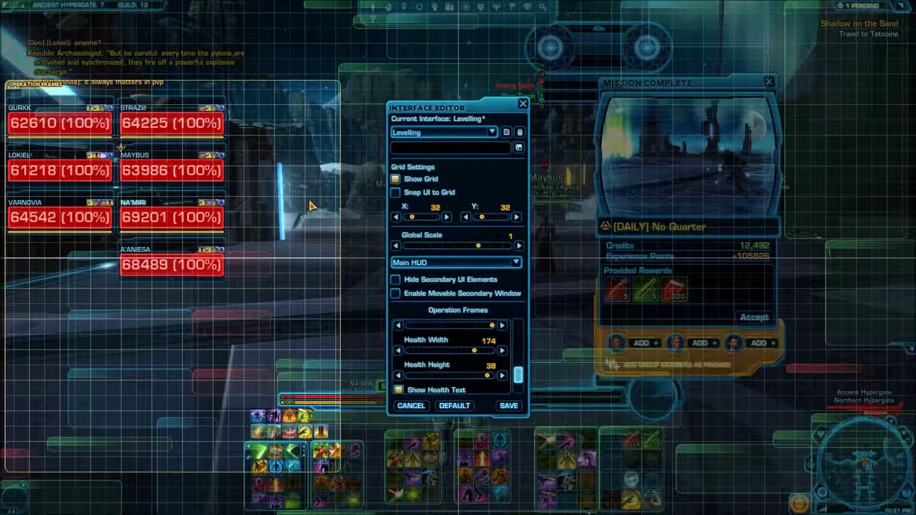
{"action": "key", "text": "Left"}
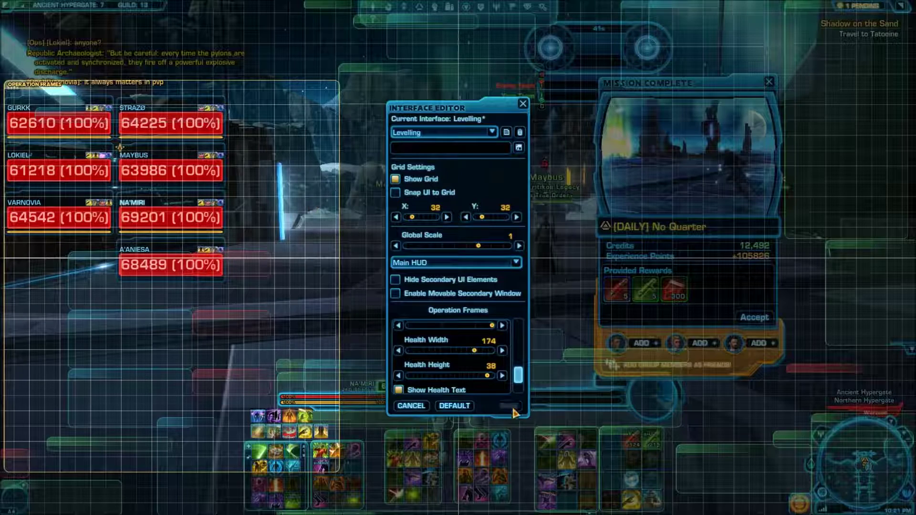
{"action": "left_click", "coordinate": [524, 105]}
Accept the rewards of the completed daily mission No Quarter and reopen the Interface Editor
{"action": "left_click", "coordinate": [761, 323]}
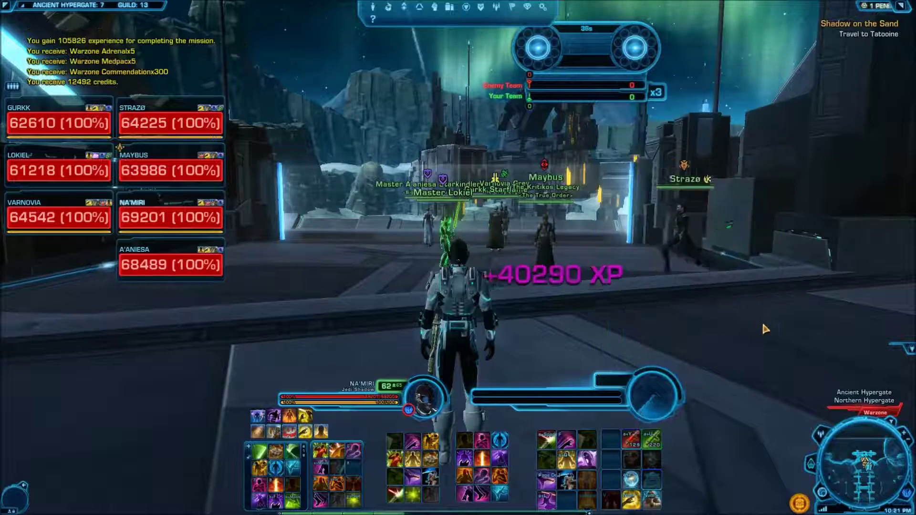
{"action": "left_click", "coordinate": [544, 8]}
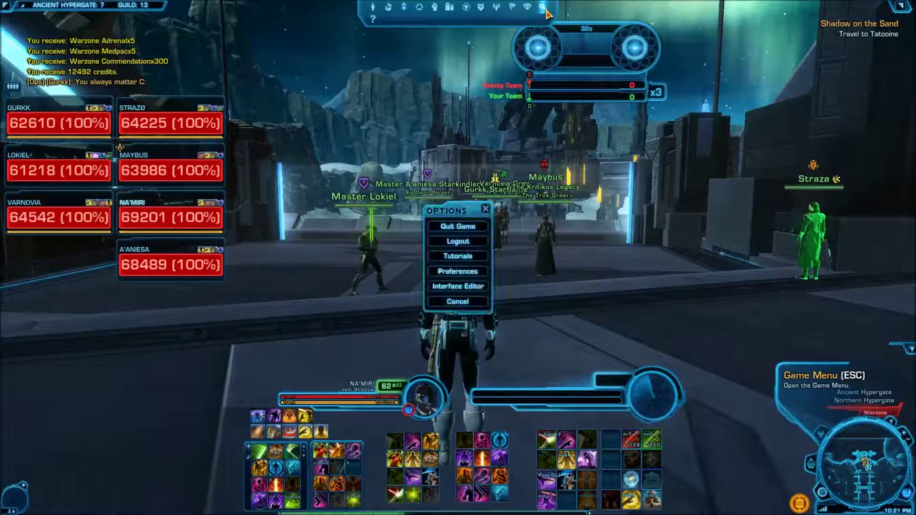
{"action": "left_click", "coordinate": [484, 286]}
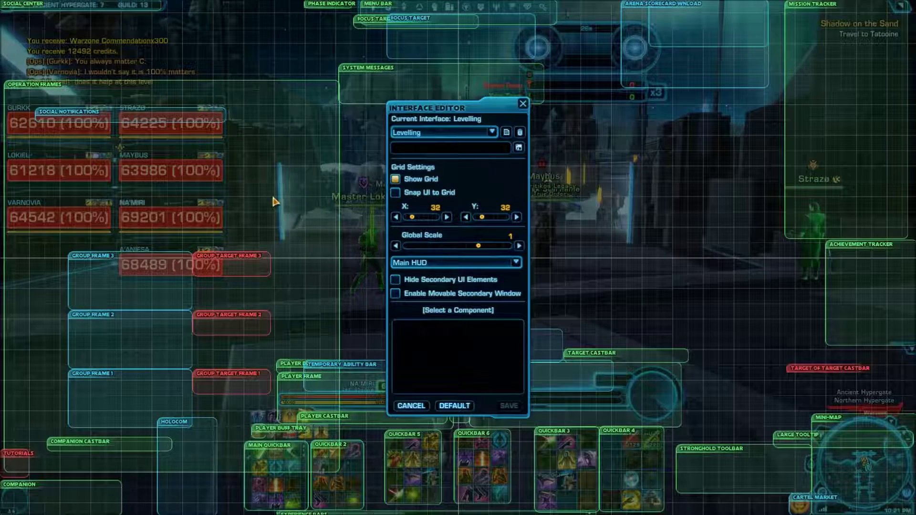
Review the Operation Frames' health text and removable debuff options, and close the Interface Editor
{"action": "left_click", "coordinate": [299, 193]}
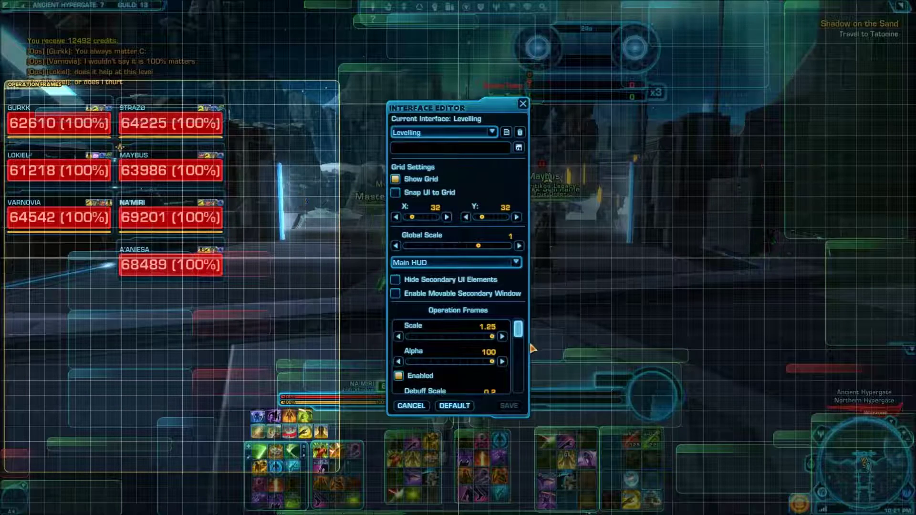
{"action": "mouse_move", "coordinate": [521, 335]}
{"action": "left_mouse_down"}
{"action": "mouse_move", "coordinate": [525, 387]}
{"action": "mouse_move", "coordinate": [530, 334]}
{"action": "mouse_move", "coordinate": [533, 393]}
{"action": "left_mouse_up"}
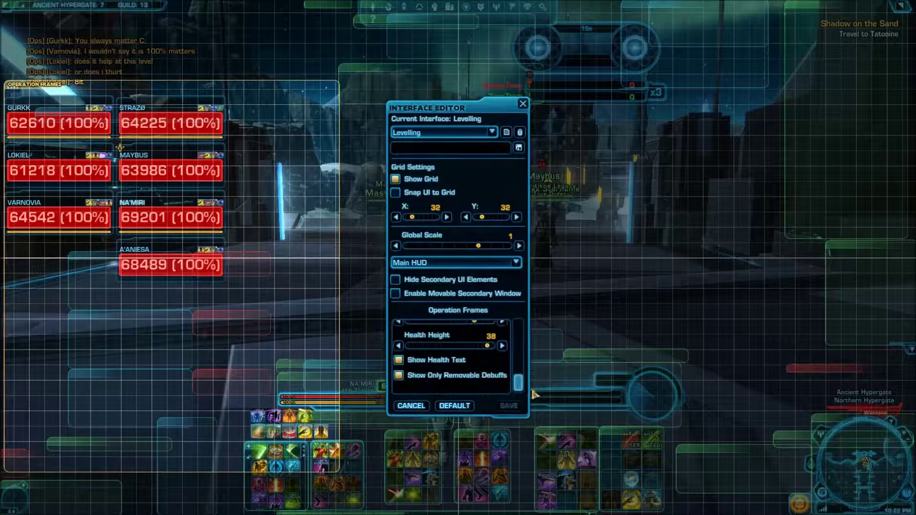
{"action": "left_click", "coordinate": [524, 105]}
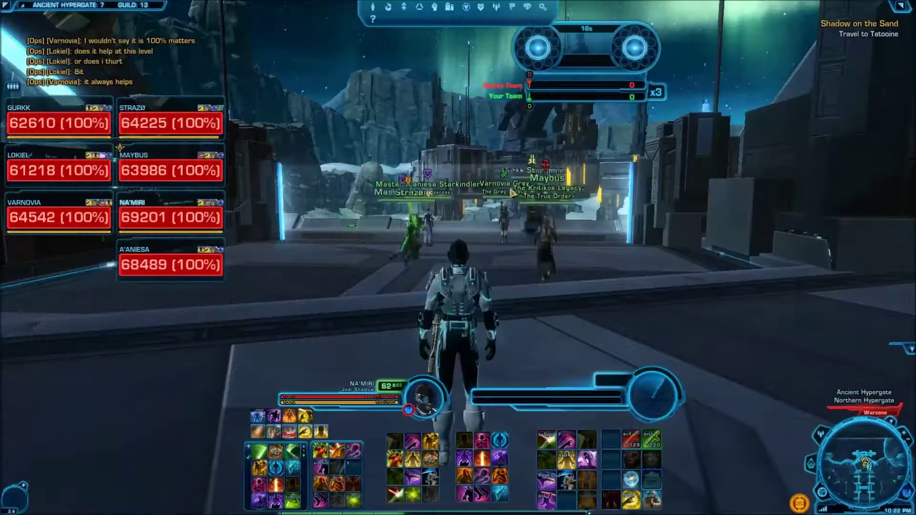
Advance toward the teammates waiting at the warzone gate and target the Commando teammate
{"action": "key", "text": "w"}
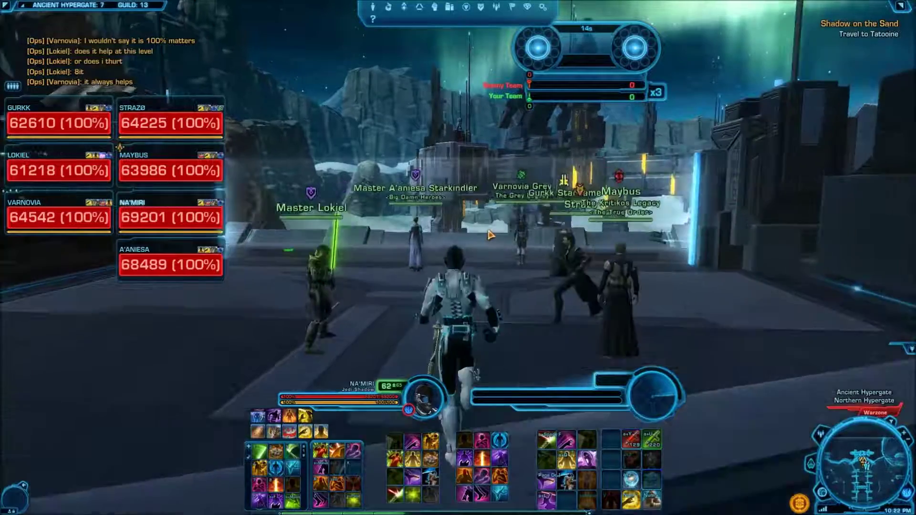
{"action": "key", "text": "KP_Divide"}
{"action": "key", "text": "w"}
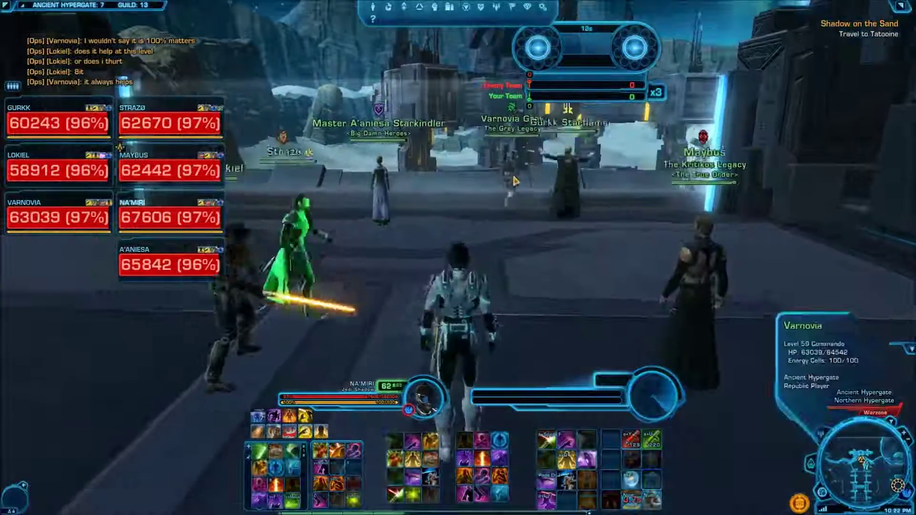
{"action": "left_click", "coordinate": [513, 175]}
{"action": "key", "text": "a"}
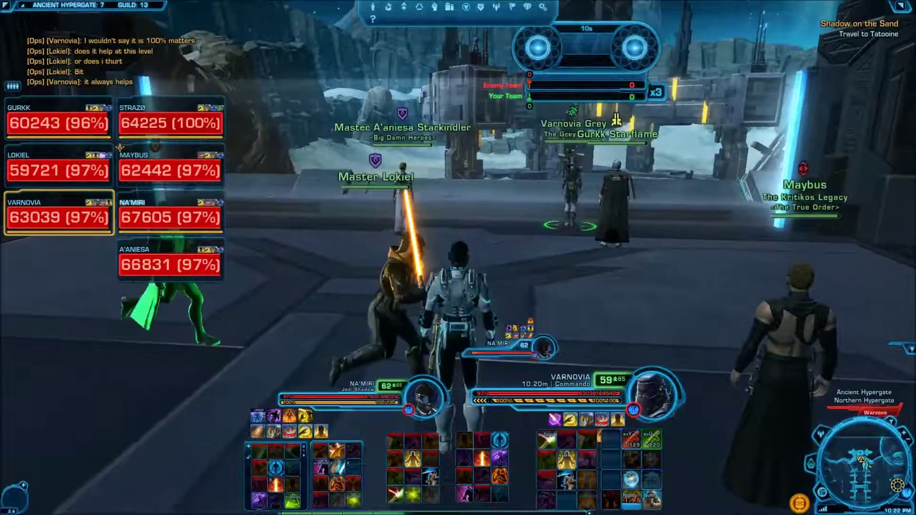
{"action": "key", "text": "d"}
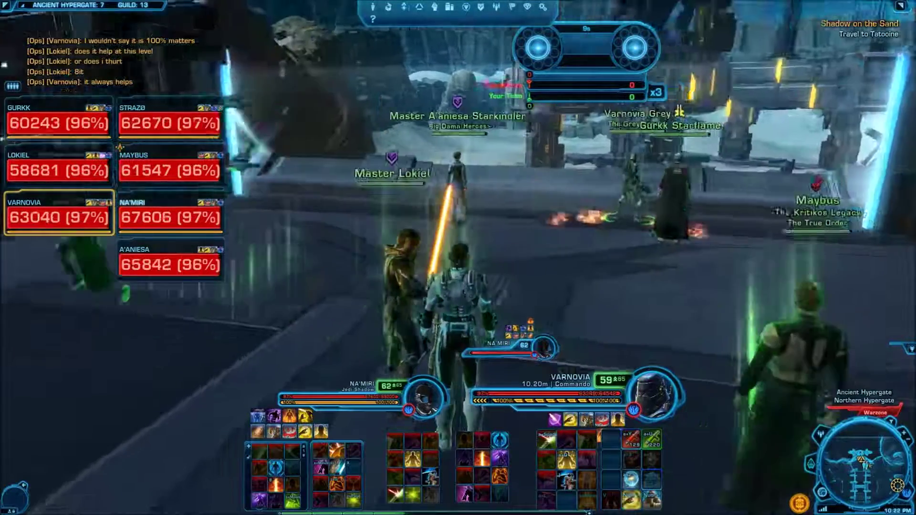
{"action": "key", "text": "KP_Divide"}
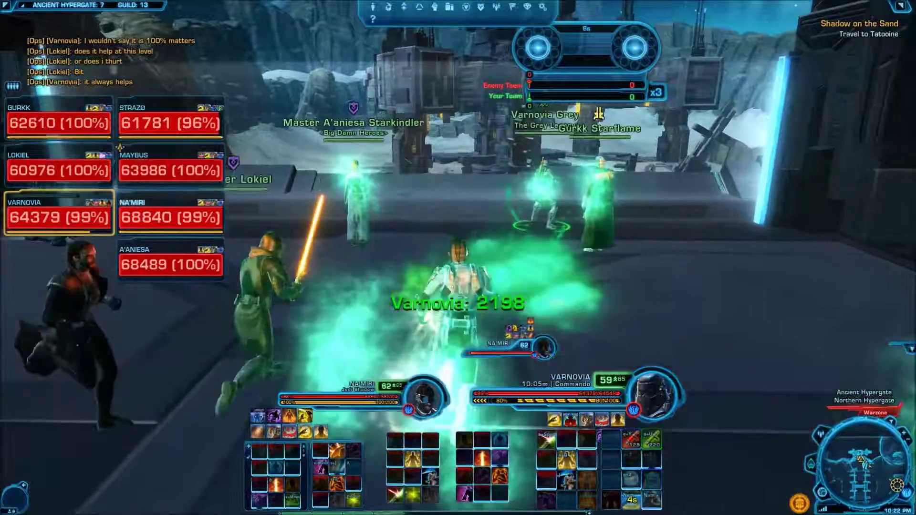
Run out of the starting area into the Eastern Hazard Zone of the Ancient Hypergate, following the team
{"action": "key", "text": "w"}
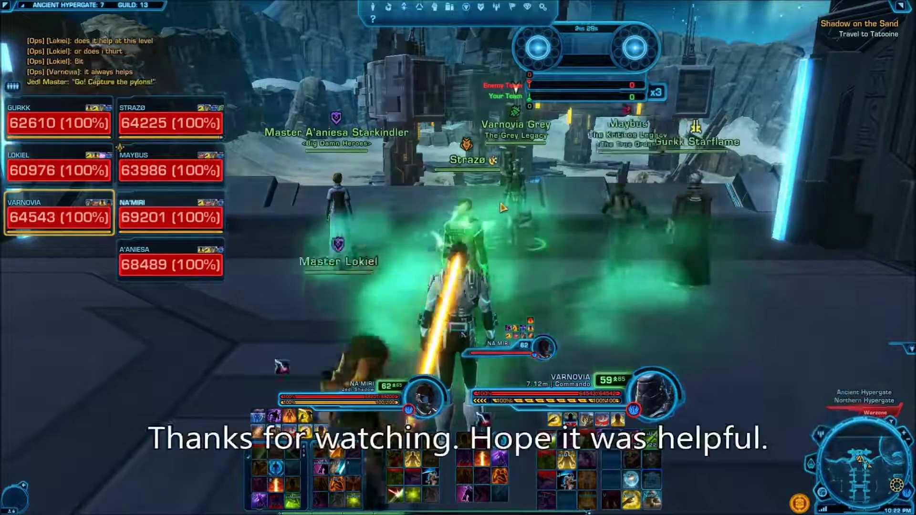
{"action": "key", "text": "w"}
{"action": "key", "text": "w"}
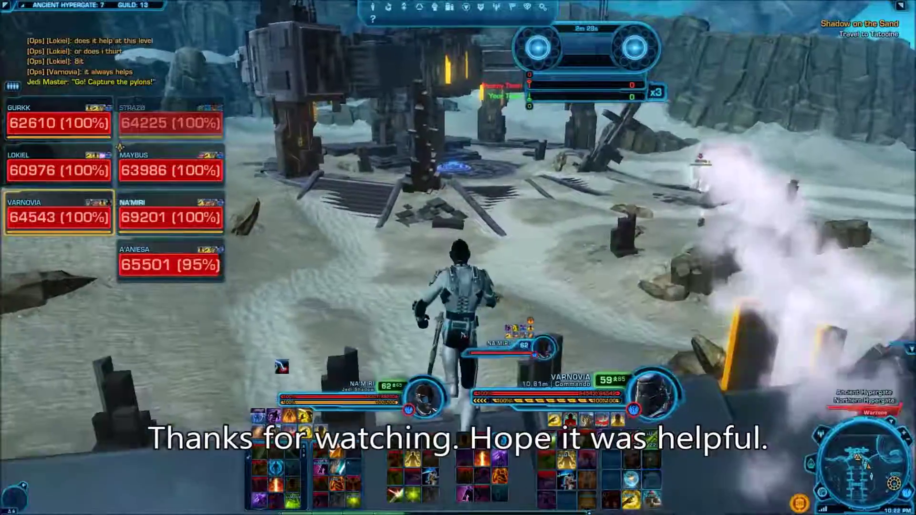
{"action": "key", "text": "w"}
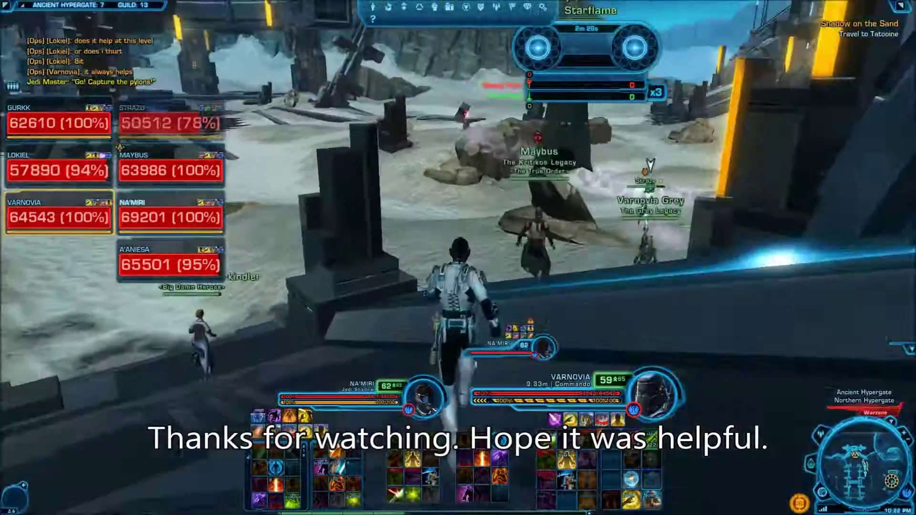
{"action": "key", "text": "w"}
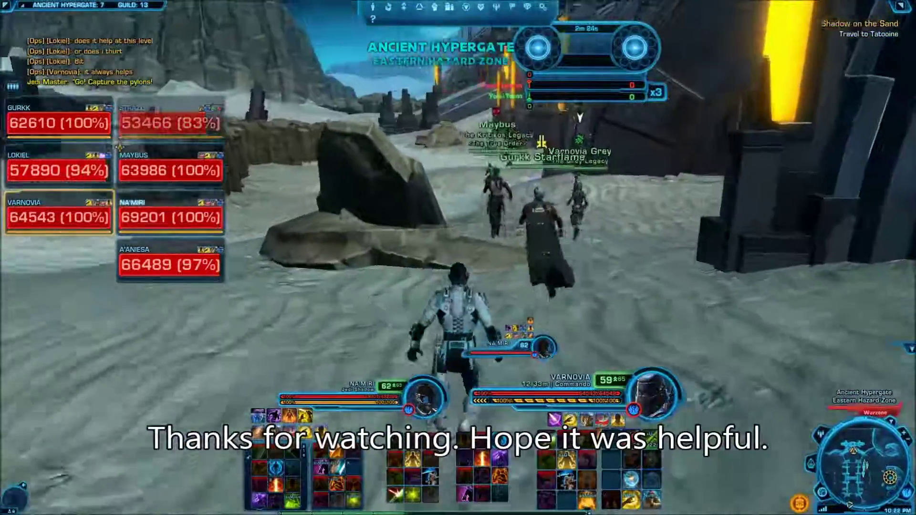